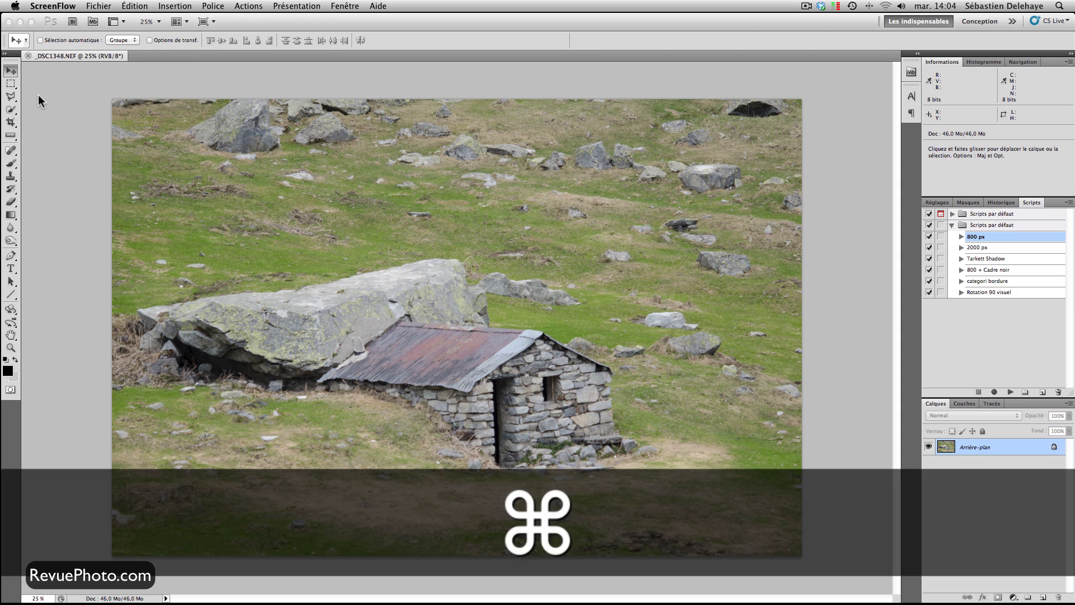
pyautogui.press('super+l')
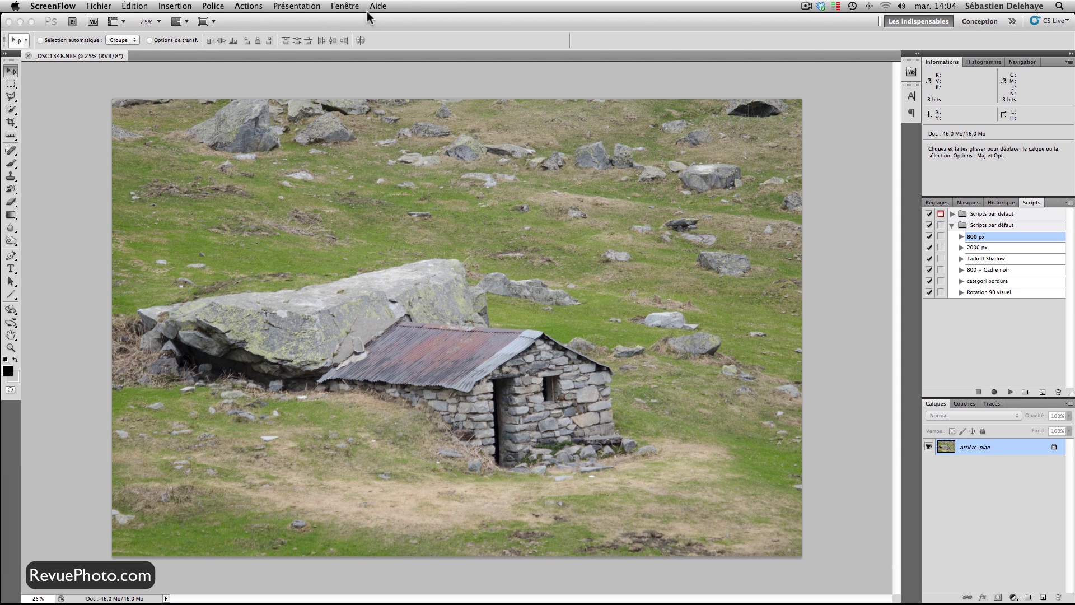
pyautogui.click(388, 26)
pyautogui.press('super+l')
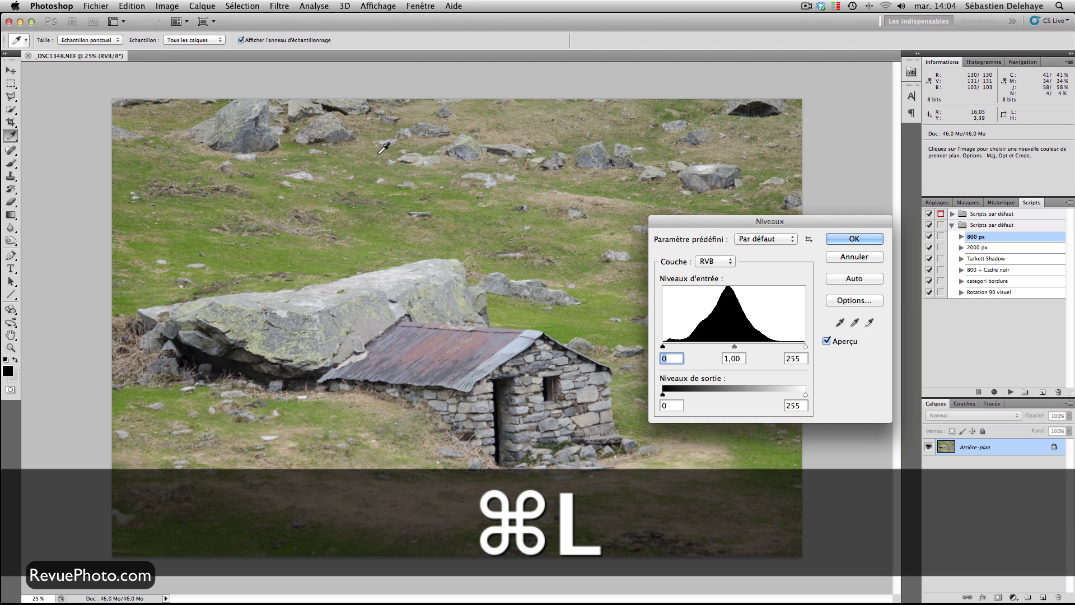
pyautogui.click(869, 257)
pyautogui.press('v')
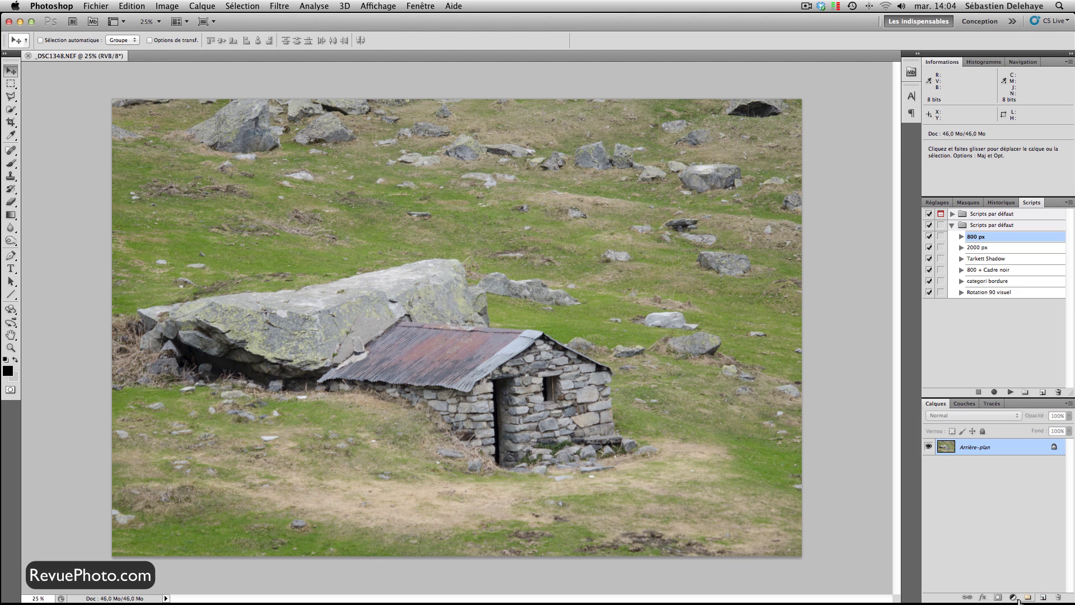
pyautogui.click(242, 6)
pyautogui.moveTo(188, 7)
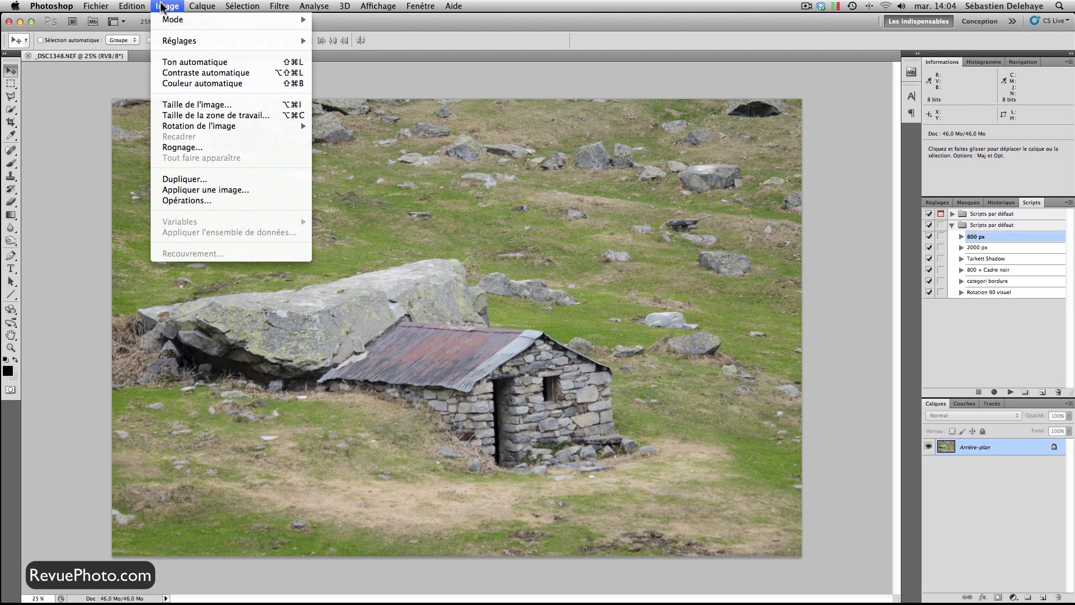
pyautogui.moveTo(190, 37)
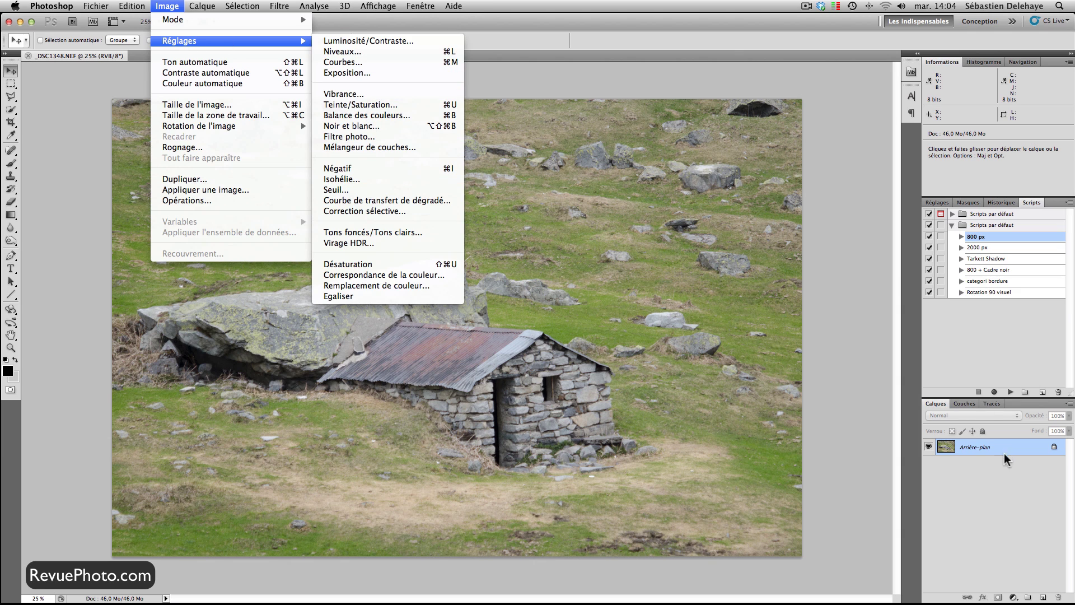
pyautogui.click(999, 506)
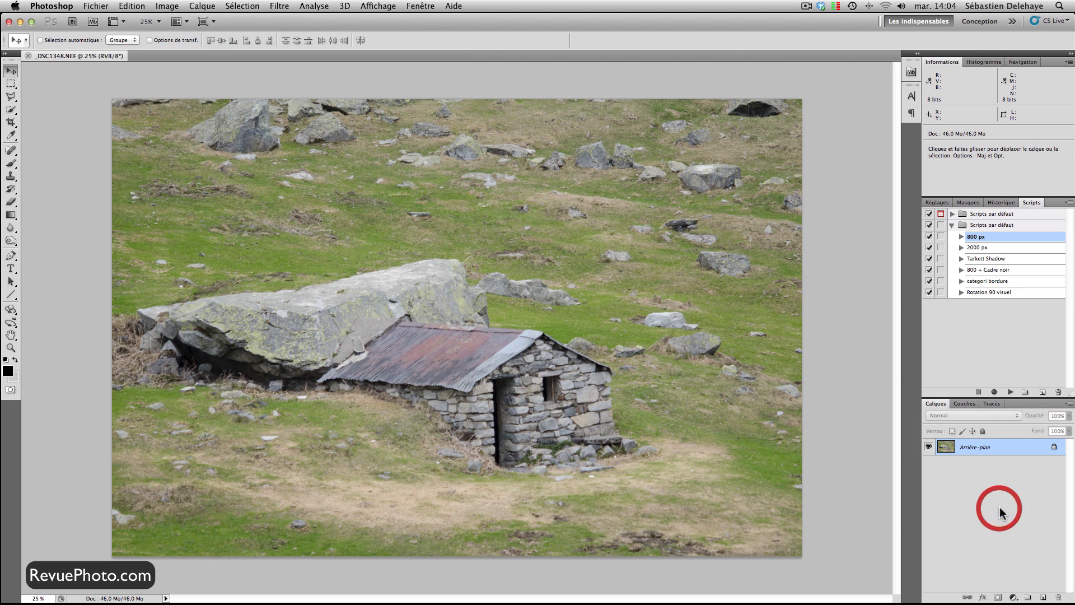
pyautogui.click(1013, 597)
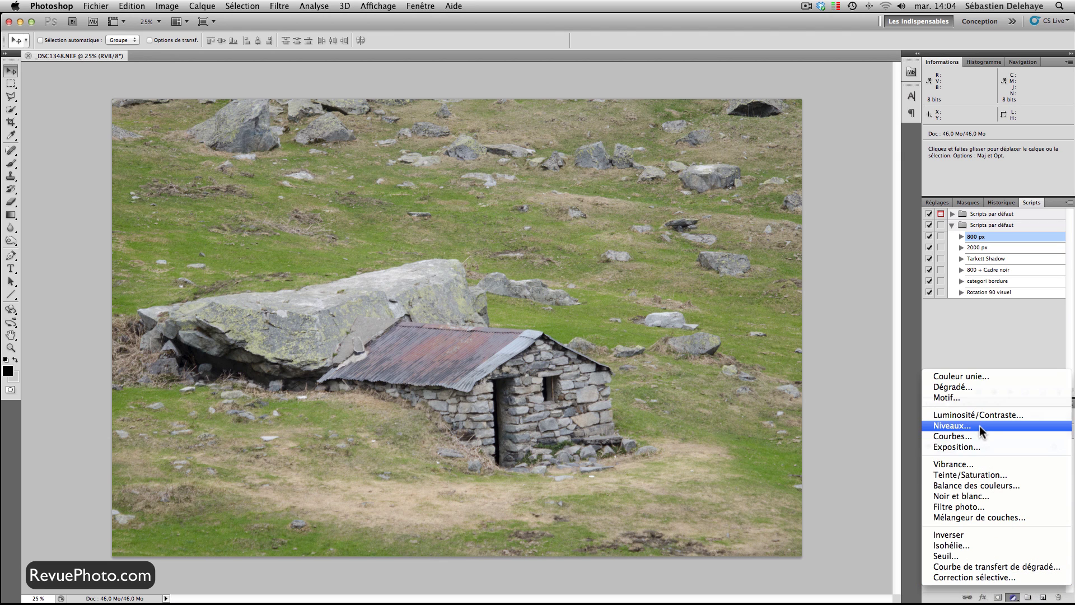
pyautogui.click(259, 12)
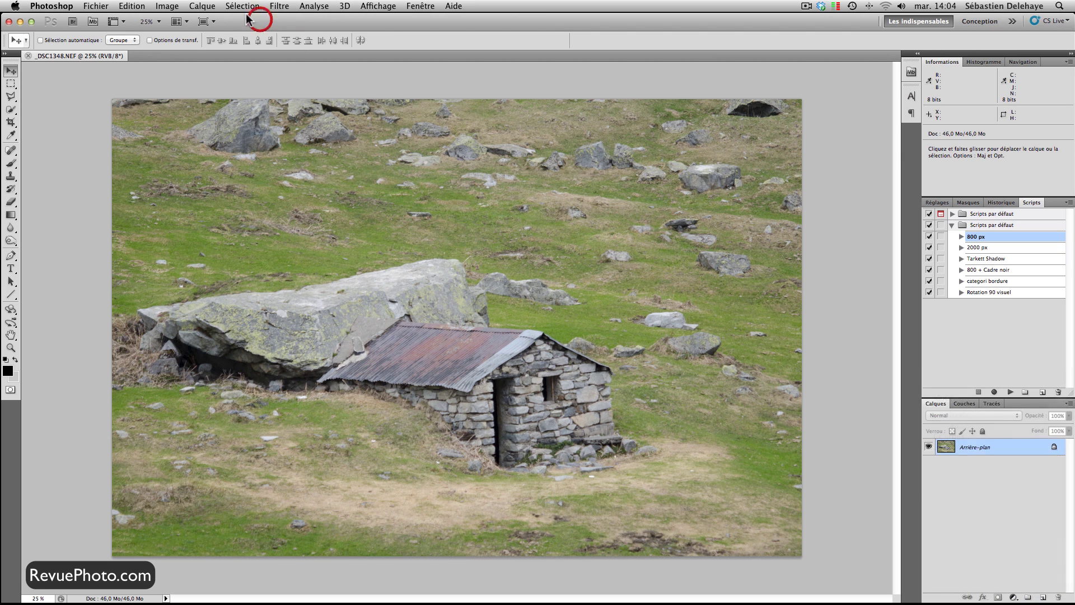
# Add a Levels adjustment layer above the background, keeping the name Niveaux 1 and Normal mode at 100% opacity
pyautogui.click(202, 6)
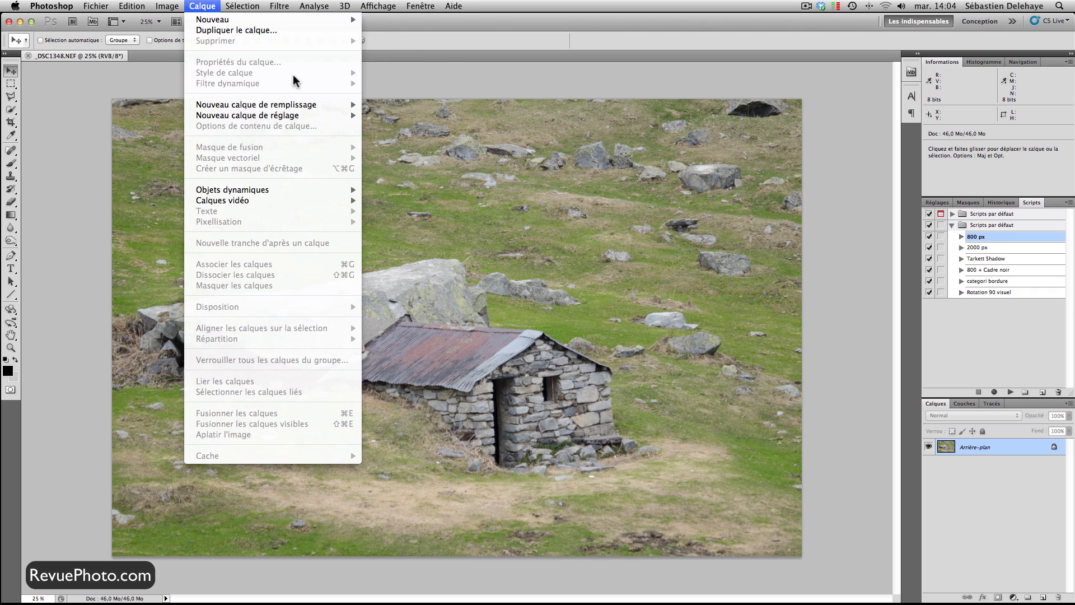
pyautogui.moveTo(296, 117)
pyautogui.click(440, 124)
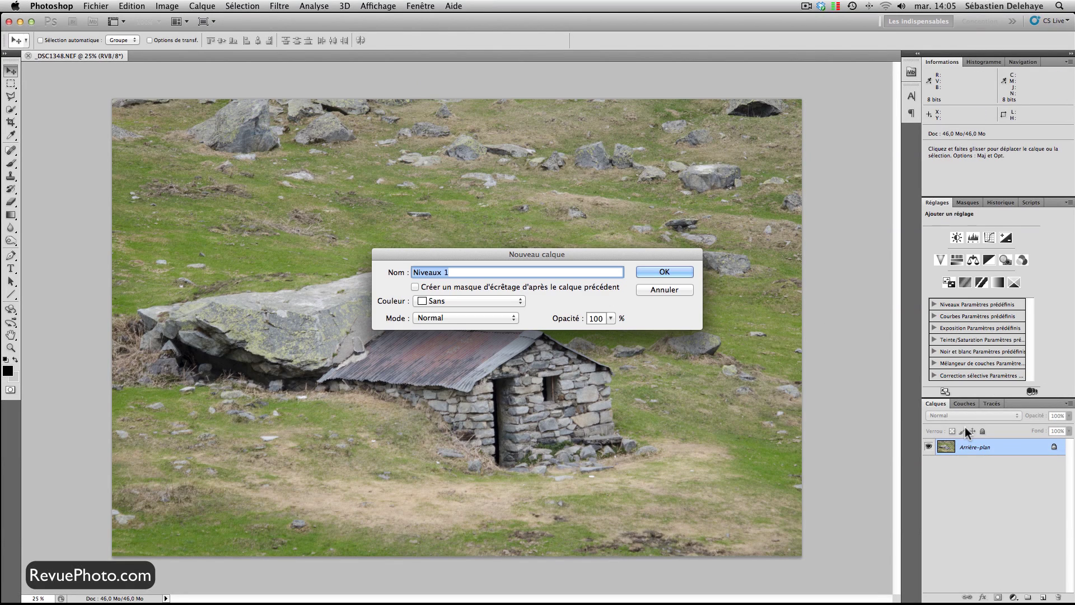
pyautogui.click(672, 271)
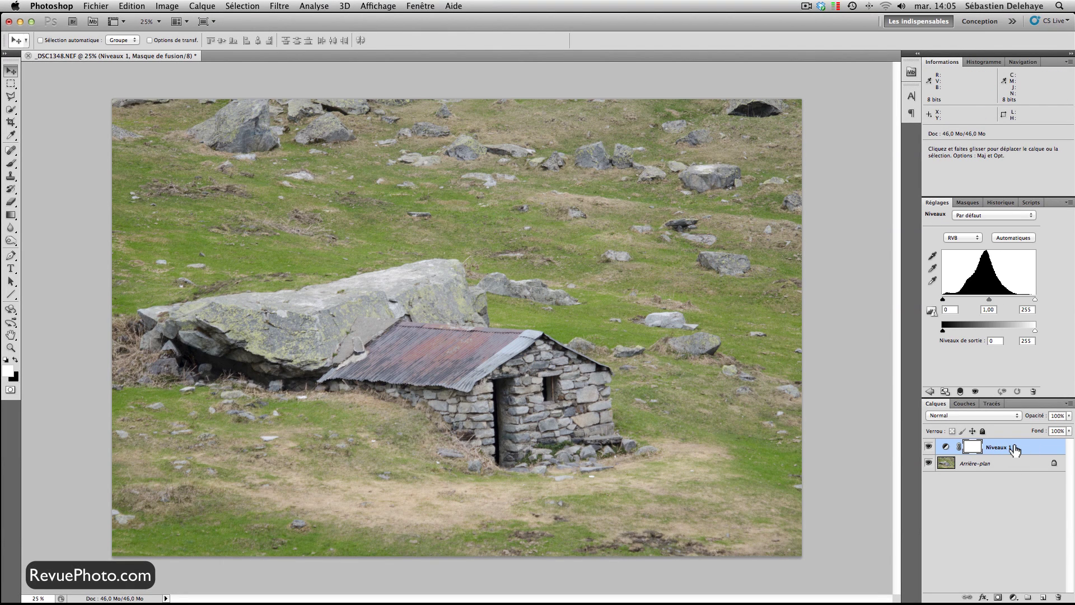
# Set the Niveaux 1 layer's white input level to 77, and delete that adjustment layer
pyautogui.moveTo(1017, 451)
pyautogui.mouseDown()
pyautogui.moveTo(1039, 569)
pyautogui.moveTo(1018, 445)
pyautogui.mouseUp()
pyautogui.moveTo(1035, 299); pyautogui.dragTo(970, 299)
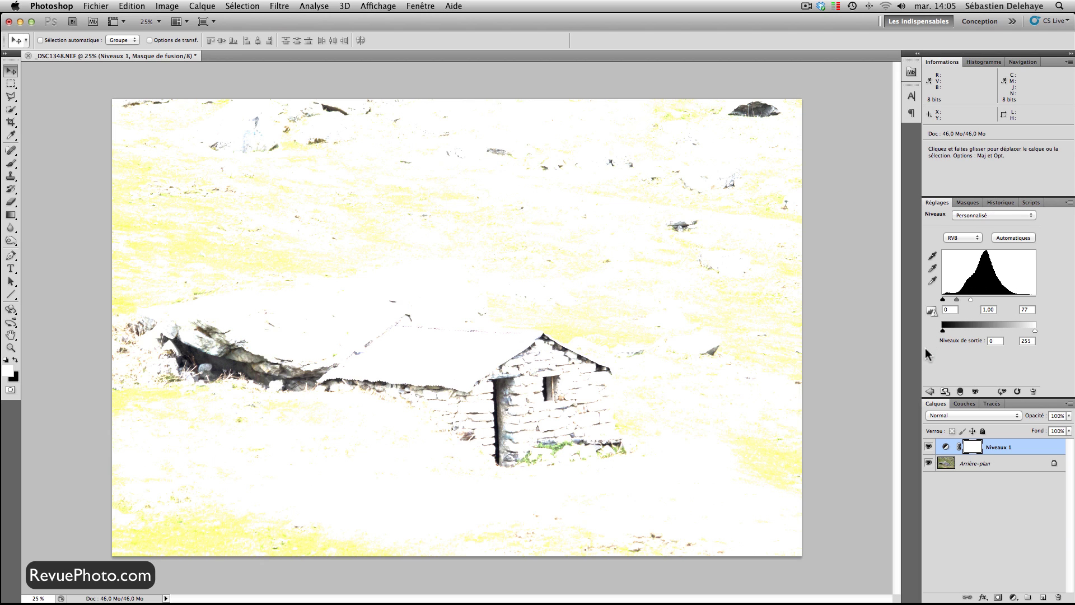
pyautogui.click(929, 390)
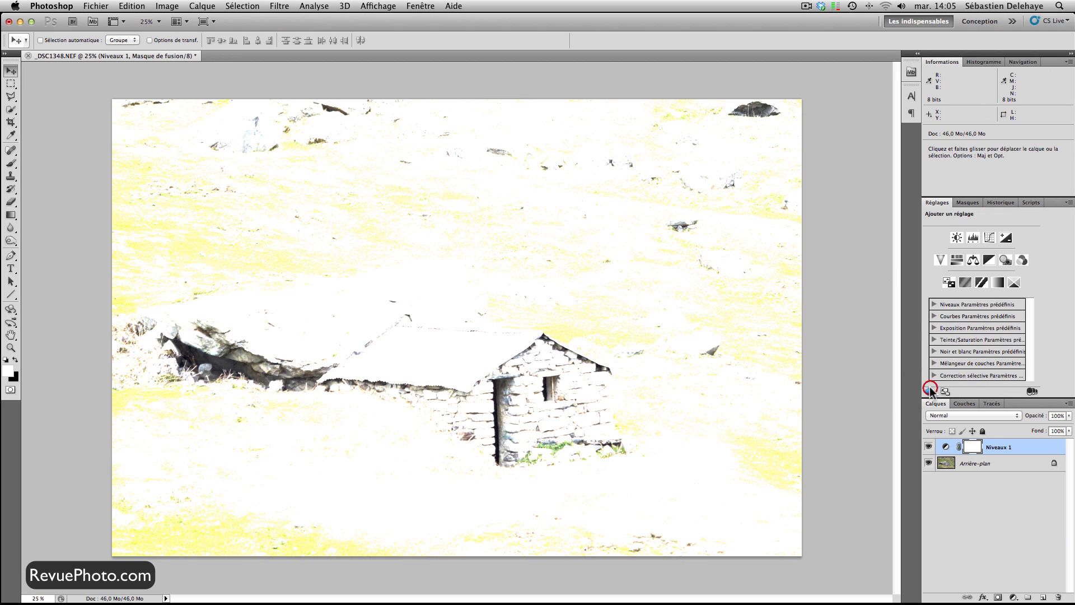
pyautogui.moveTo(1006, 451); pyautogui.dragTo(1057, 595)
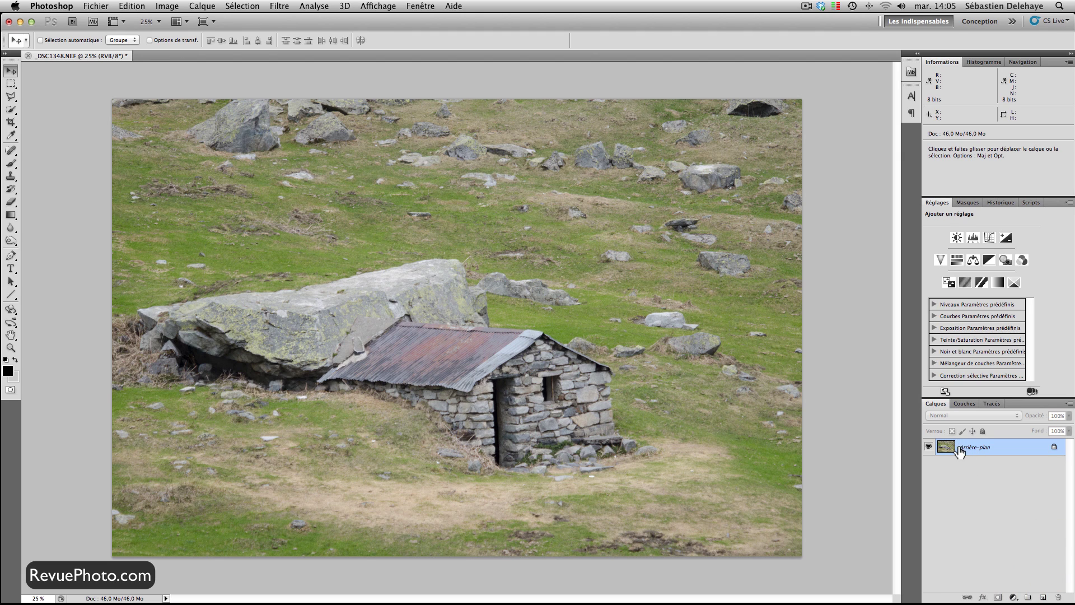
# Apply a Levels adjustment directly to the background image, lowering the white input level to around the histogram's peak
pyautogui.press('super+l')
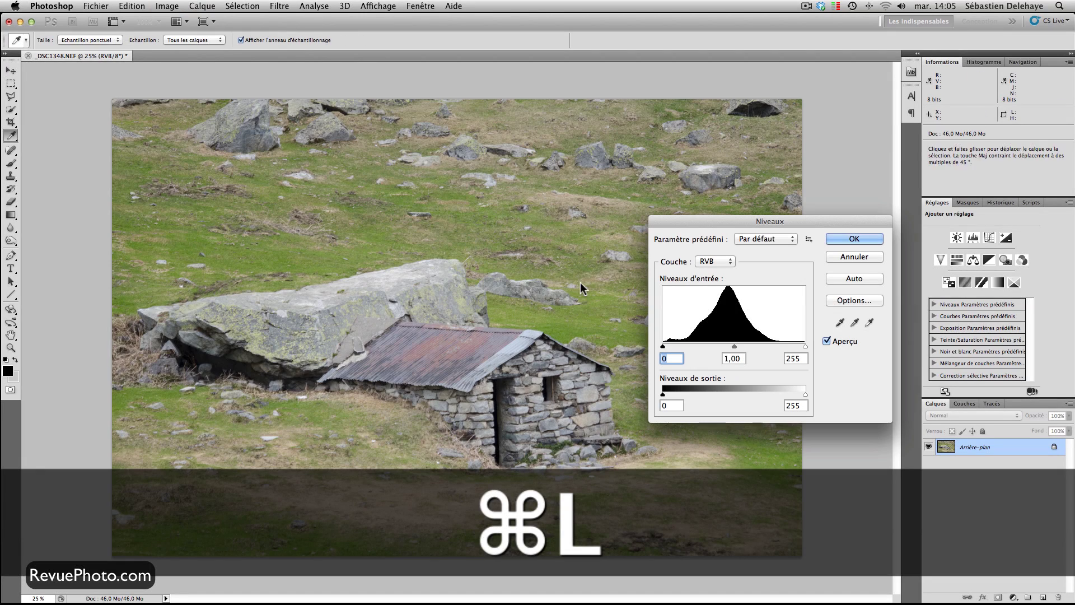
pyautogui.click(836, 258)
pyautogui.click(167, 6)
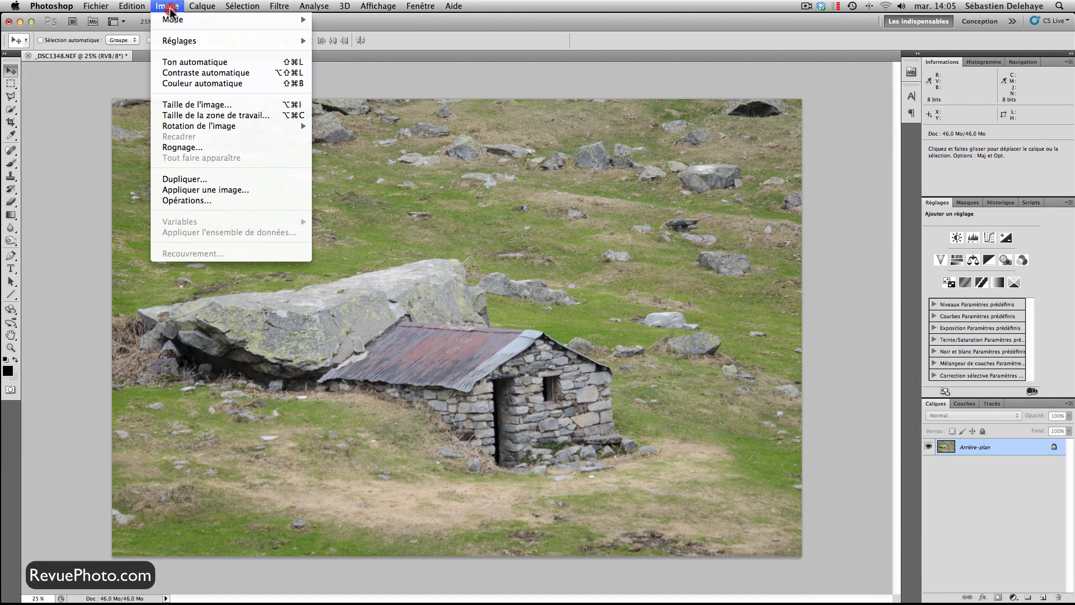
pyautogui.click(193, 41)
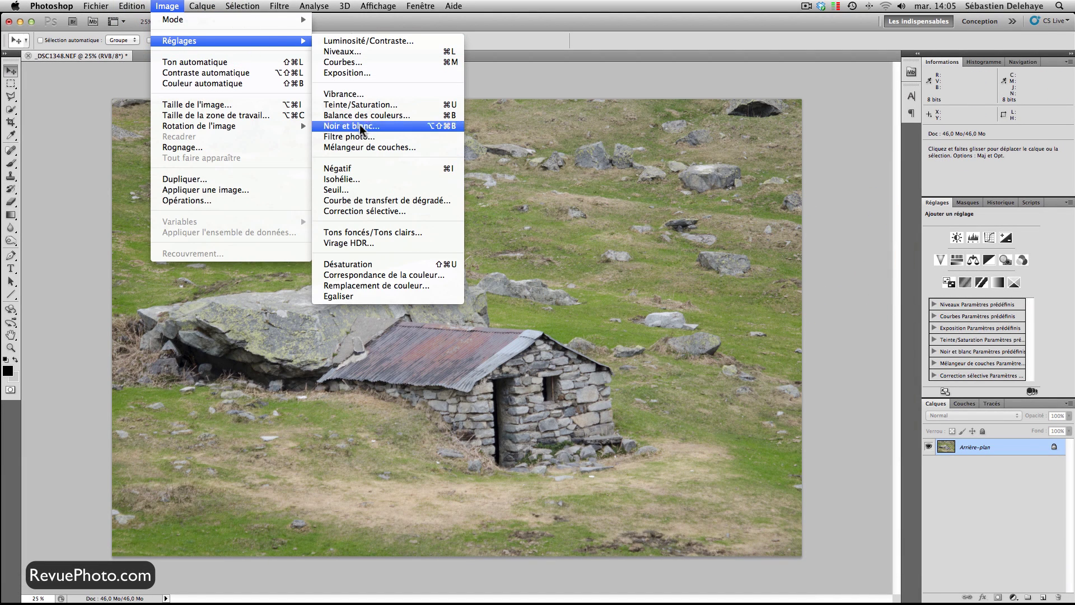
pyautogui.click(365, 51)
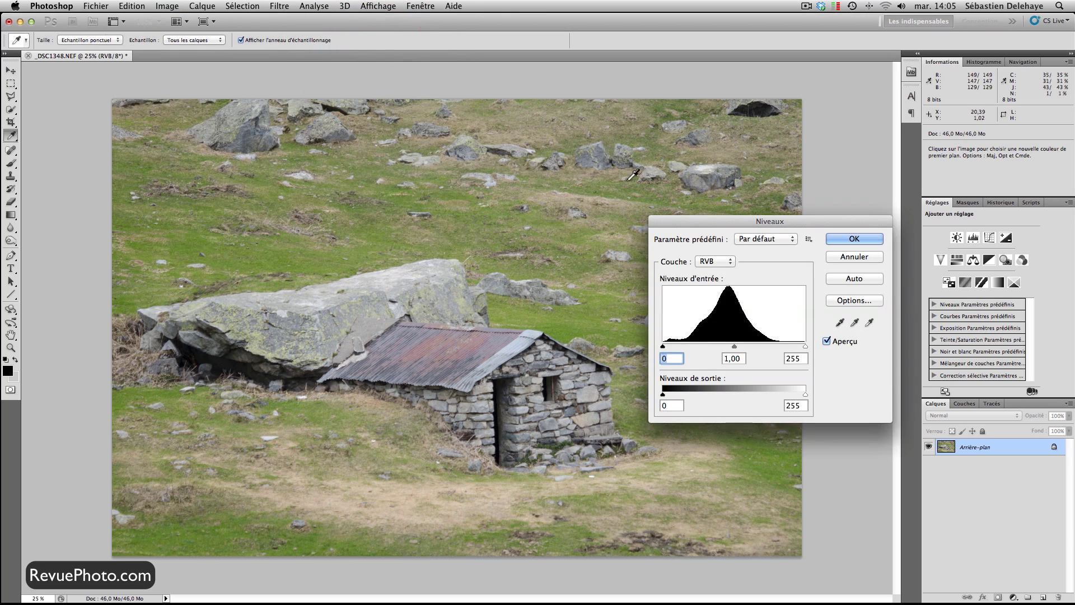
pyautogui.moveTo(790, 222); pyautogui.dragTo(739, 176)
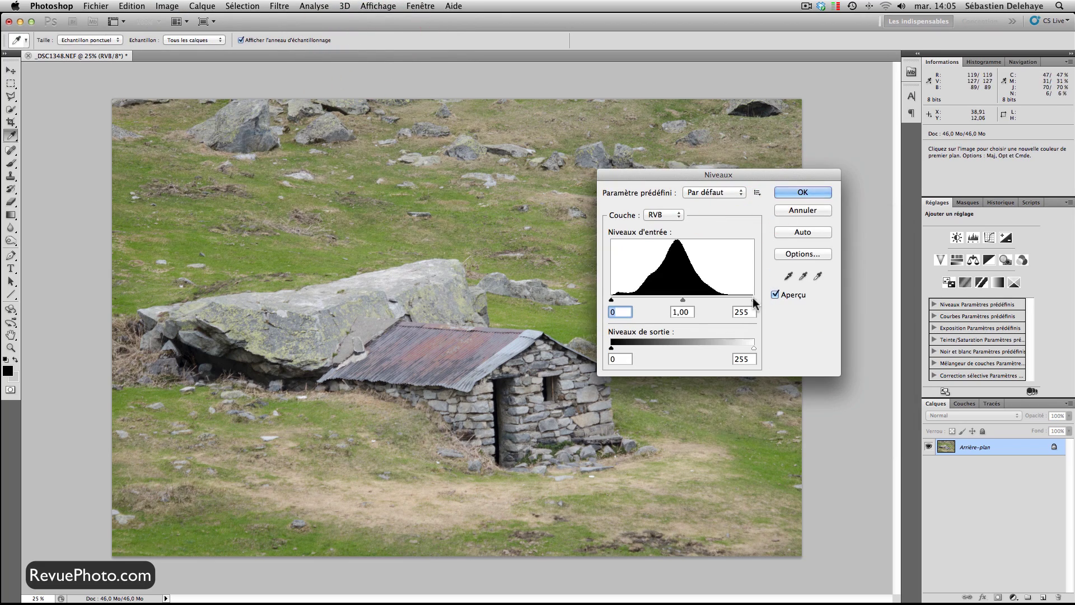
pyautogui.moveTo(753, 299); pyautogui.dragTo(676, 300)
pyautogui.click(805, 193)
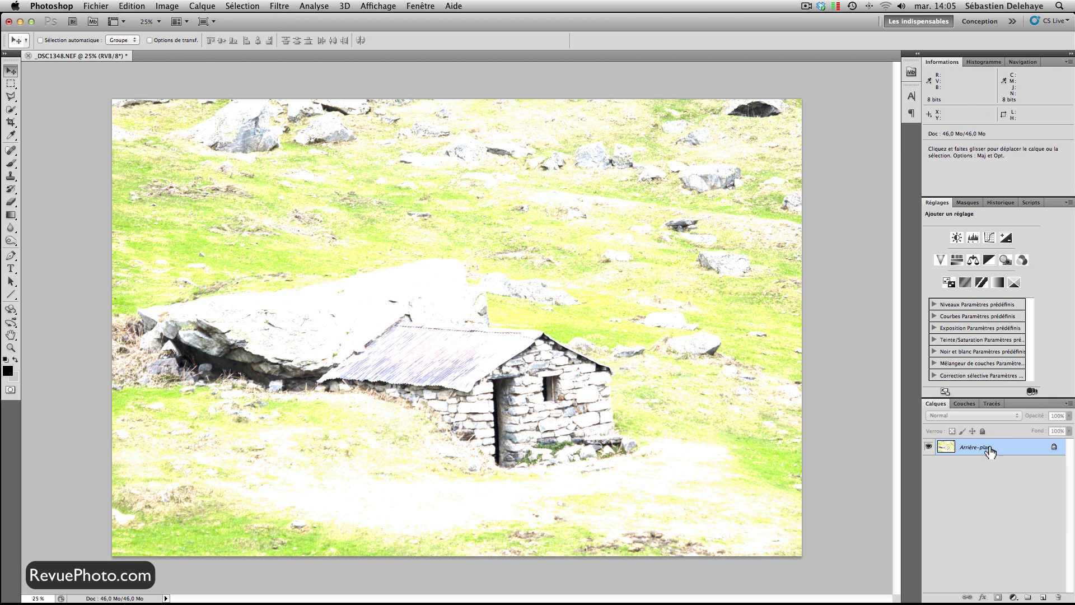
# Revert the direct Levels edit by returning to the "Supprimer le calque" history state
pyautogui.click(995, 204)
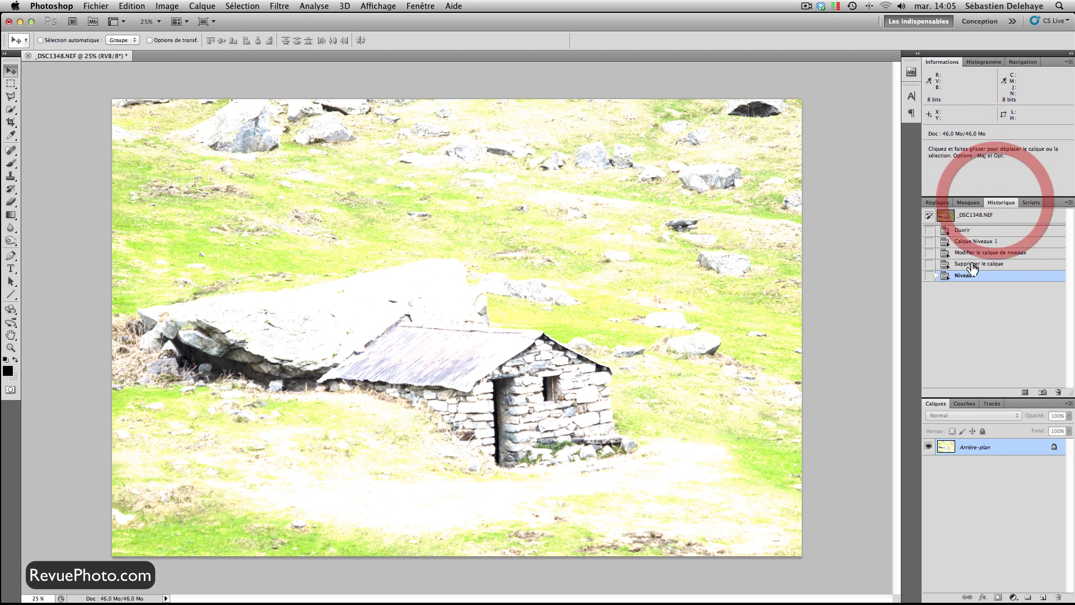
pyautogui.click(973, 264)
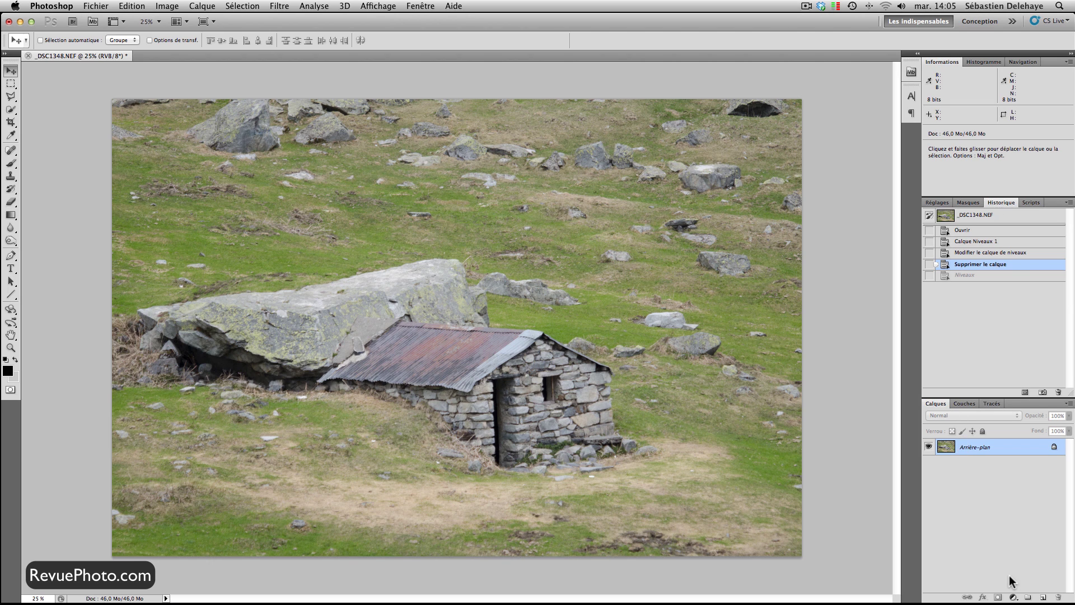
# Add a Levels adjustment layer above the background and set its white input level to 107
pyautogui.click(1013, 597)
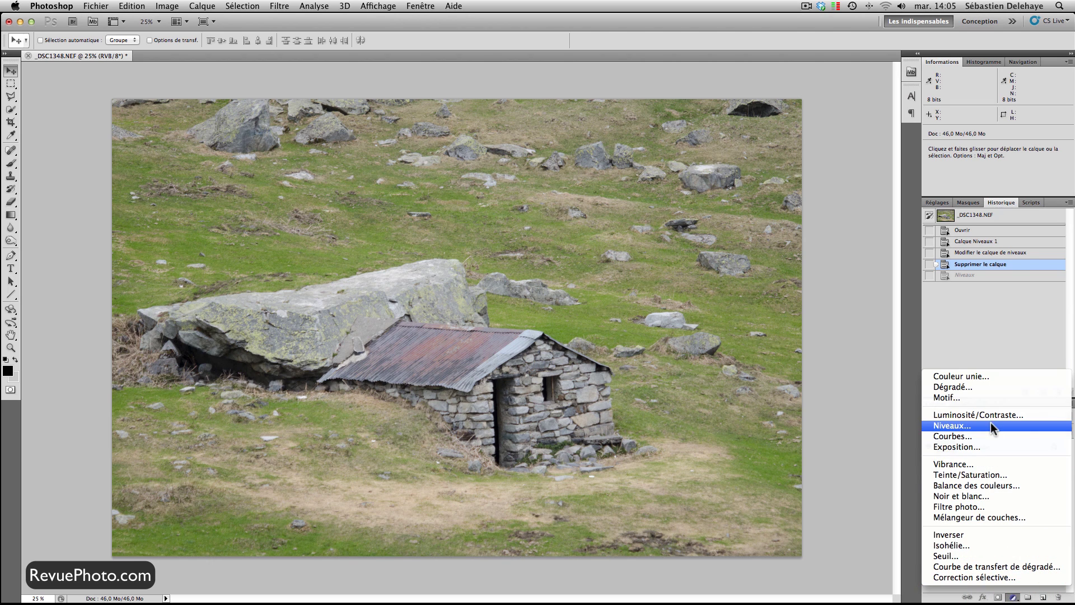
pyautogui.click(990, 424)
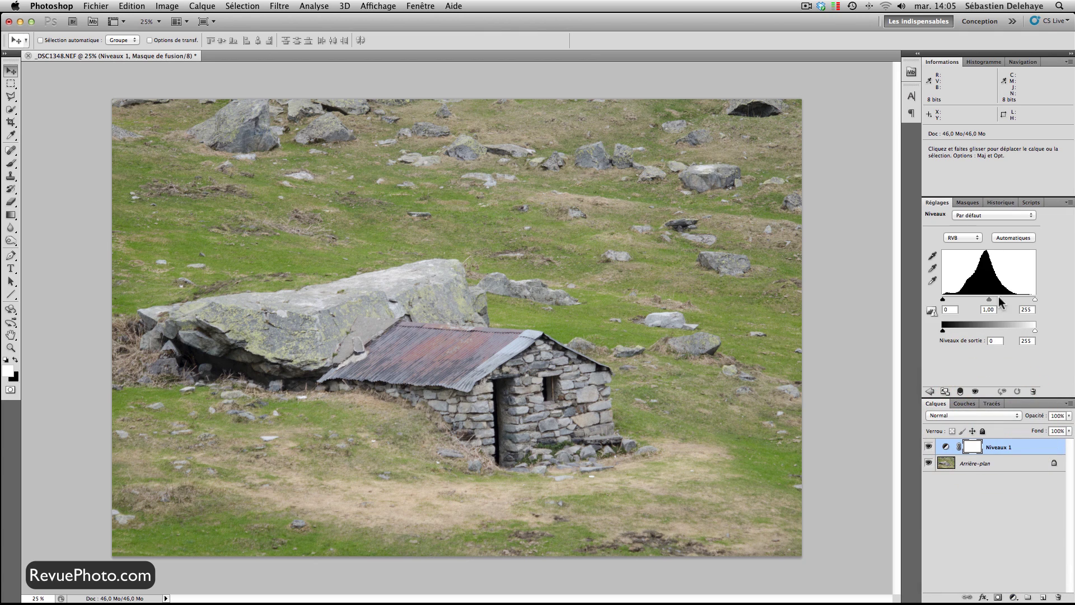
pyautogui.moveTo(1035, 299); pyautogui.dragTo(981, 299)
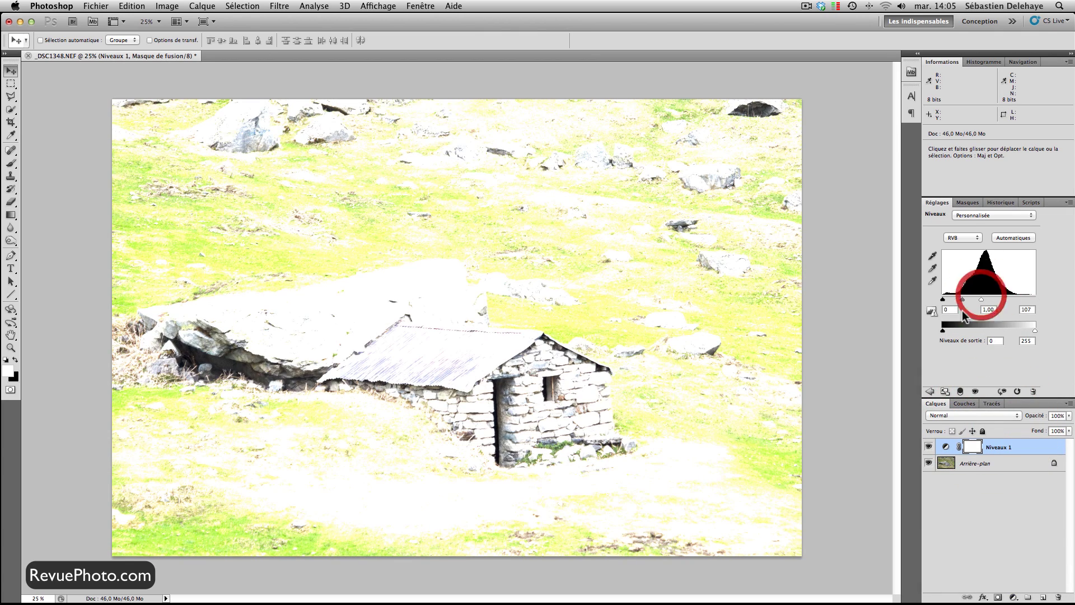
# Reopen the Niveaux 1 adjustment layer's settings from the layer stack and set its white input level to 255
pyautogui.click(930, 391)
pyautogui.click(985, 463)
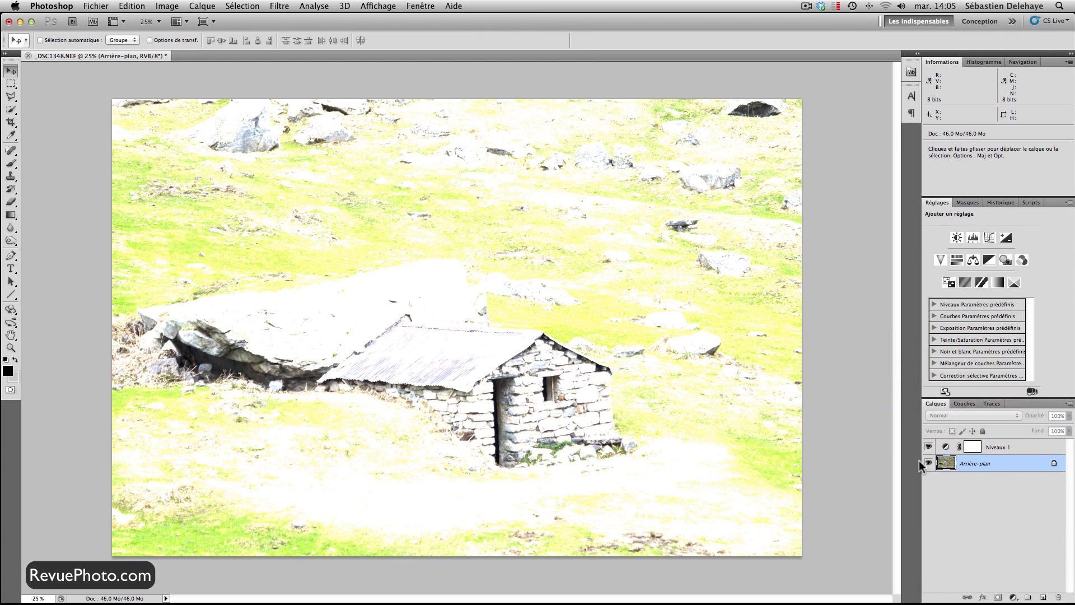
pyautogui.click(1009, 447)
pyautogui.click(945, 446)
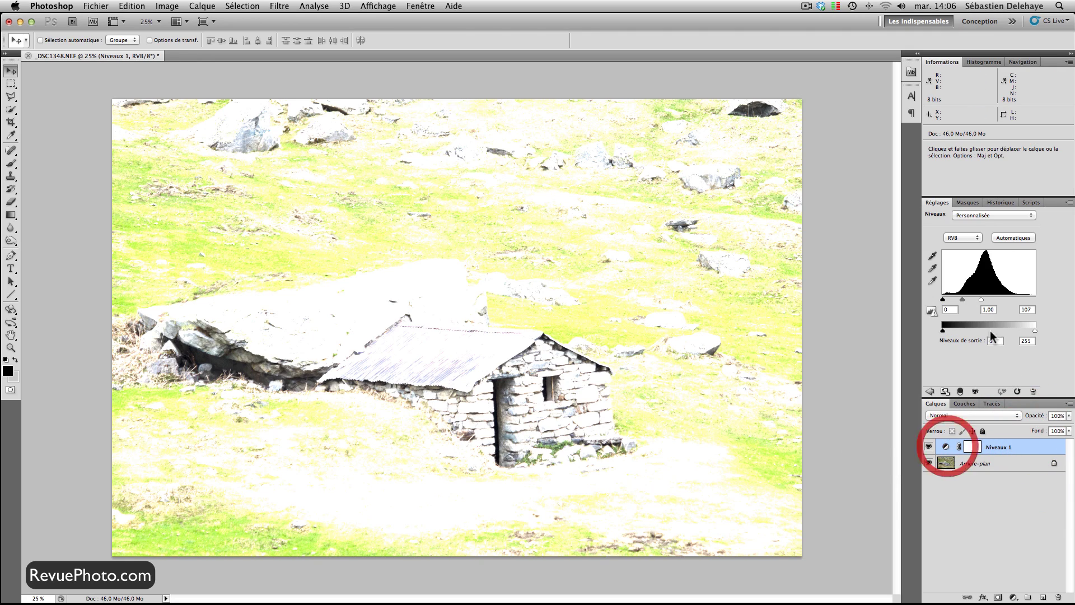
pyautogui.moveTo(982, 299); pyautogui.dragTo(1034, 299)
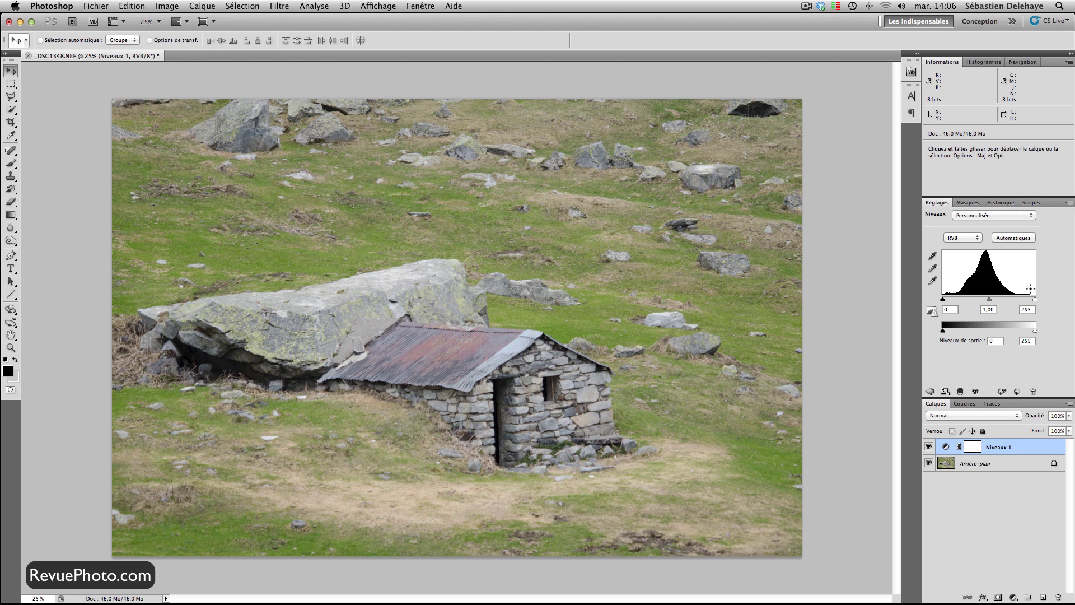
# Set the Niveaux 1 layer's black input level to 9, using the clipping preview to check the shadows
pyautogui.click(1034, 300)
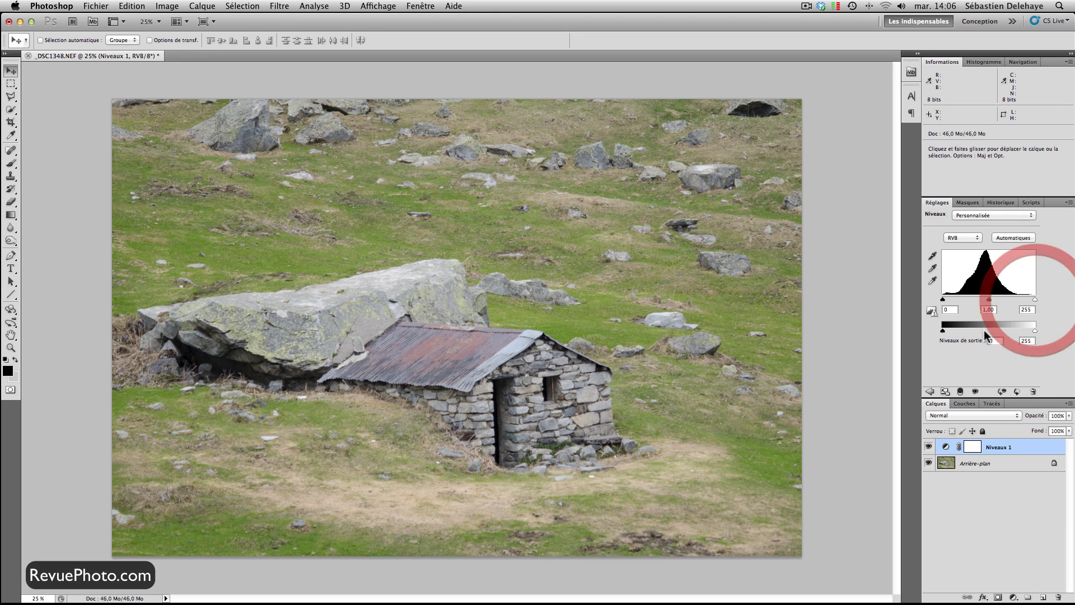
pyautogui.click(942, 300)
pyautogui.click(942, 300)
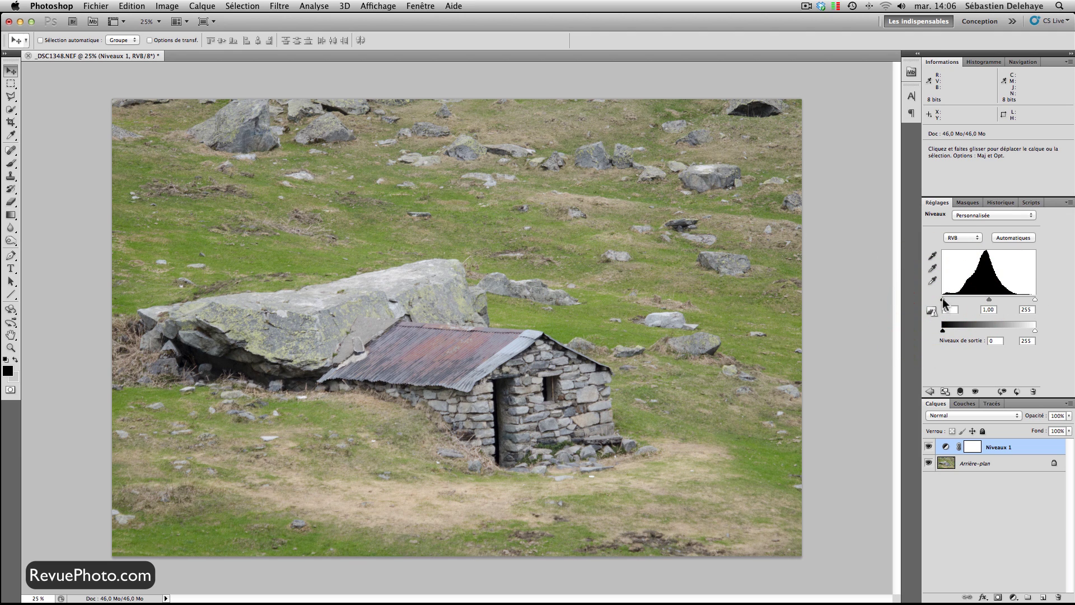
pyautogui.press('alt')
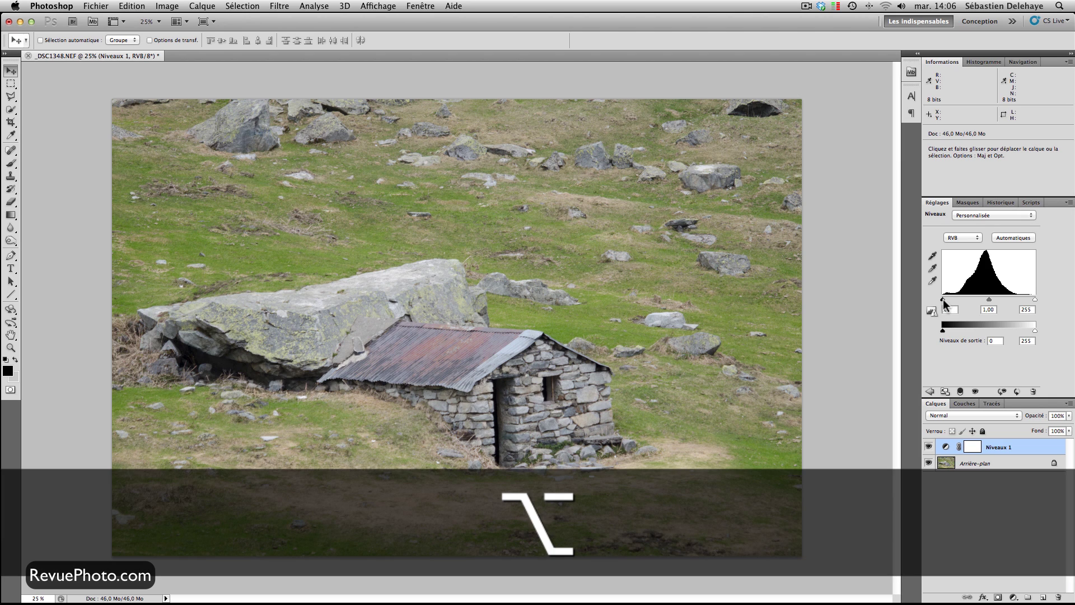
pyautogui.keyDown('alt'); pyautogui.click(943, 302); pyautogui.keyUp('alt')
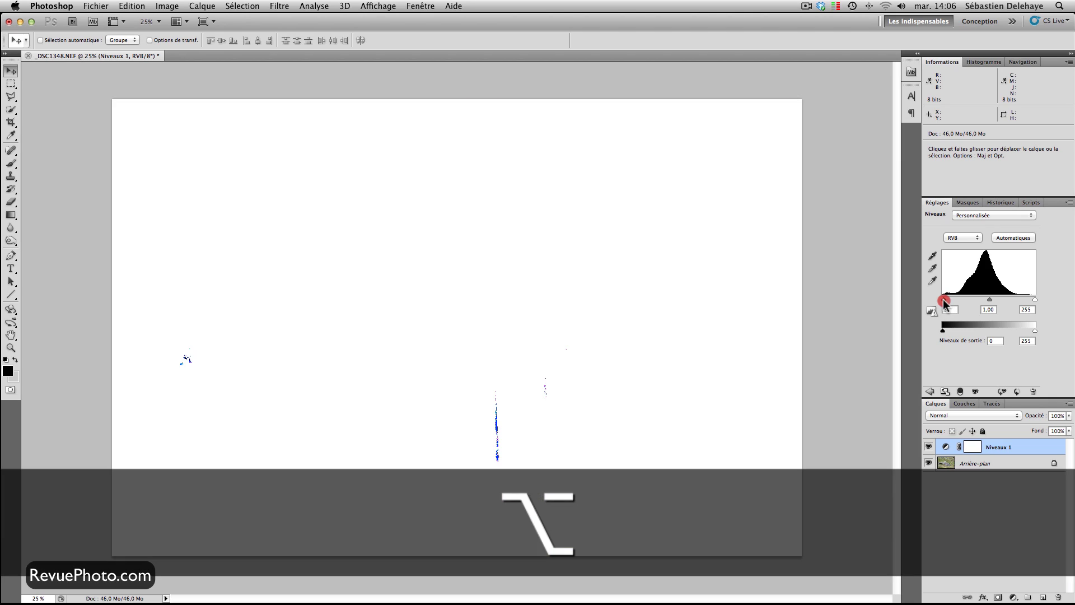
pyautogui.moveTo(944, 302); pyautogui.dragTo(946, 303)
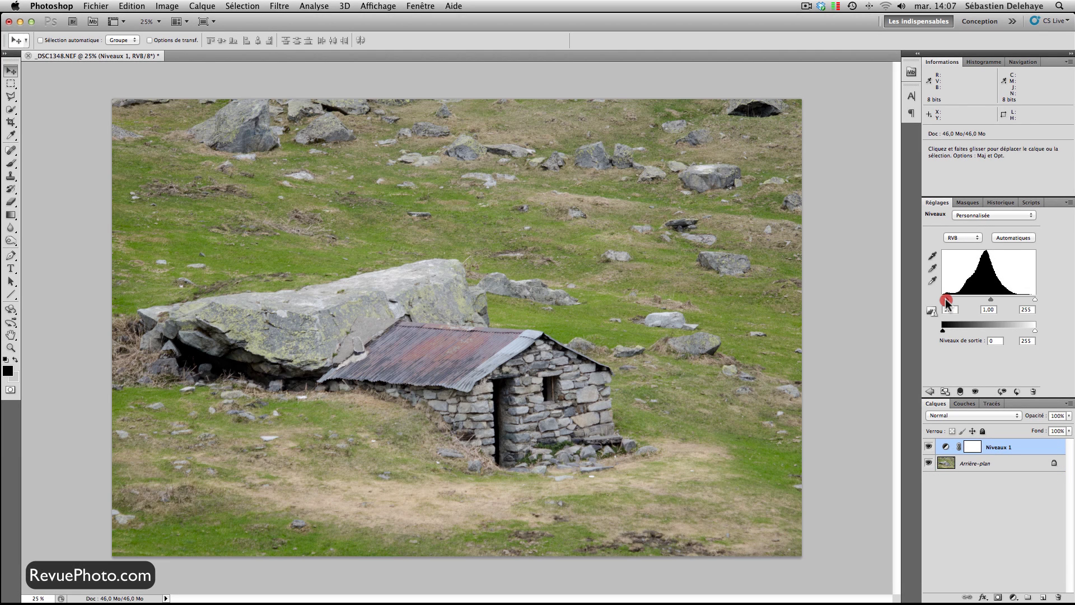
pyautogui.press('alt')
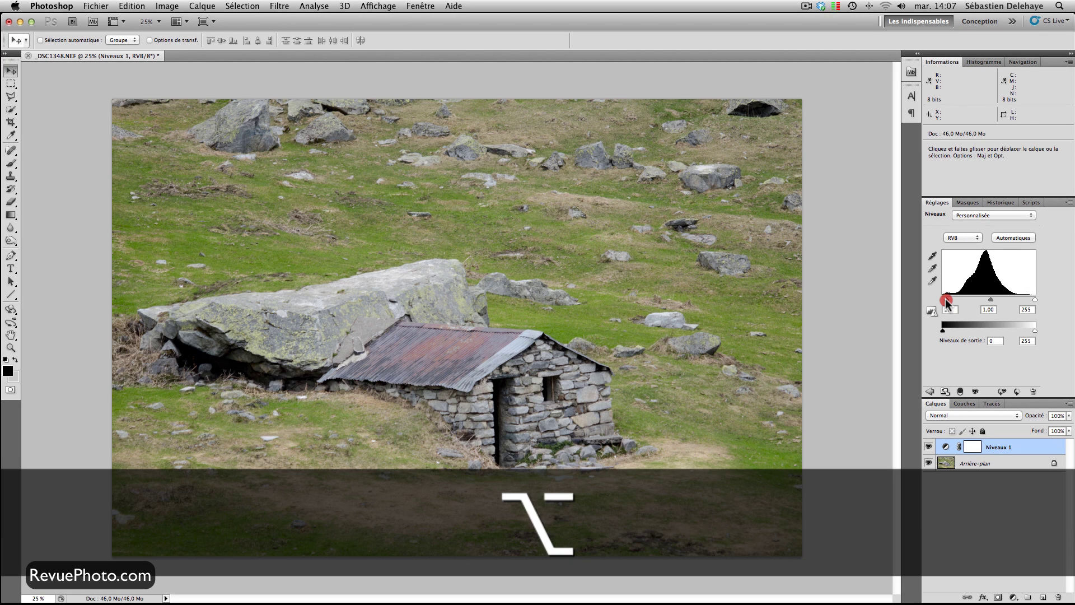
pyautogui.moveTo(946, 303); pyautogui.dragTo(946, 303)
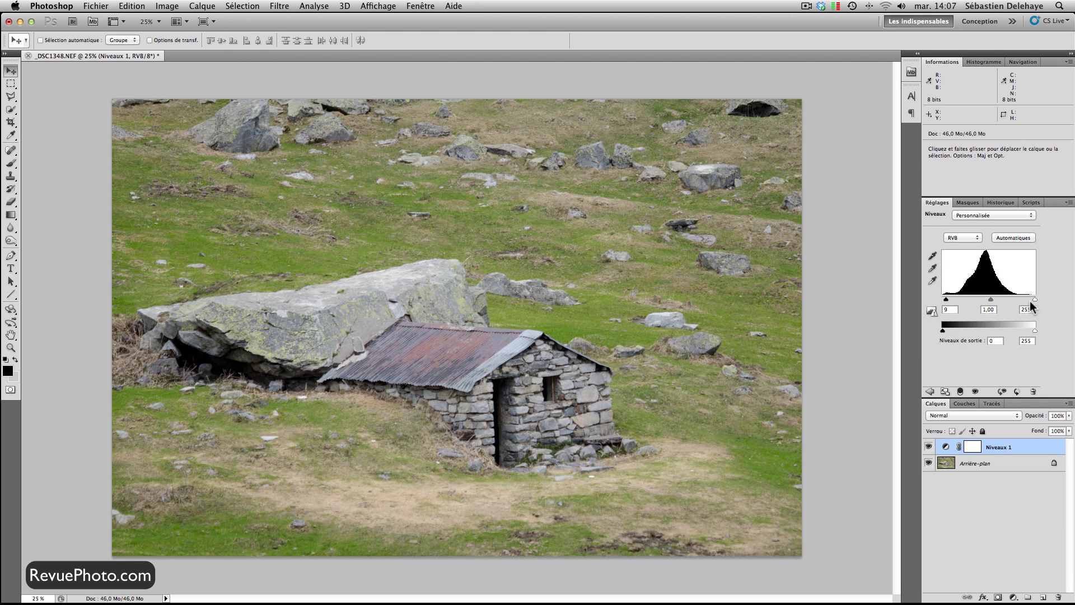
# Set the Niveaux 1 layer's white input level to 218, using the clipping preview to check the highlights
pyautogui.press('alt')
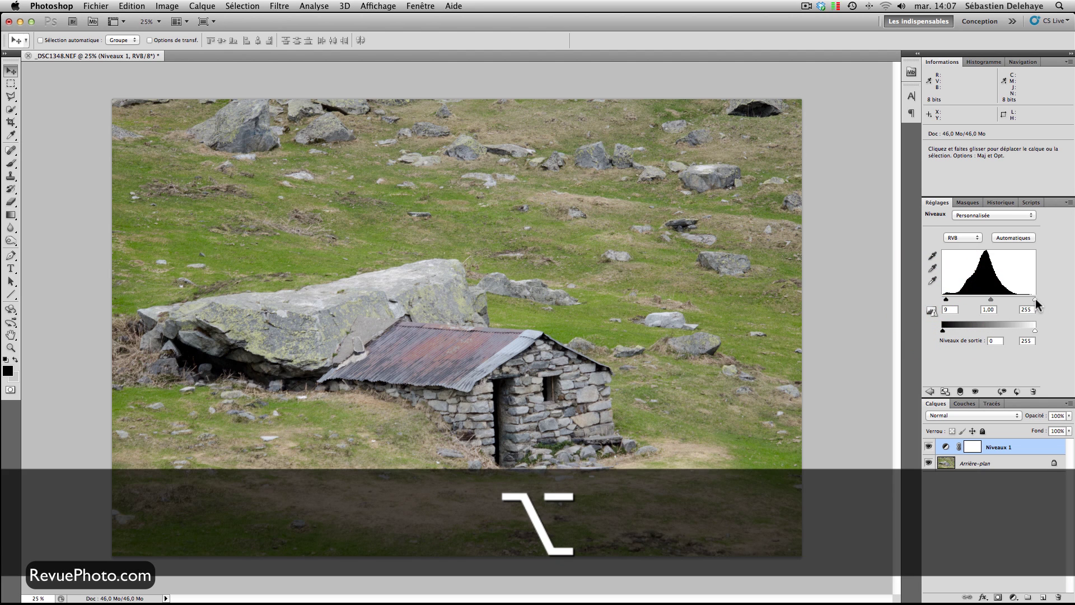
pyautogui.moveTo(1034, 300); pyautogui.dragTo(1035, 300)
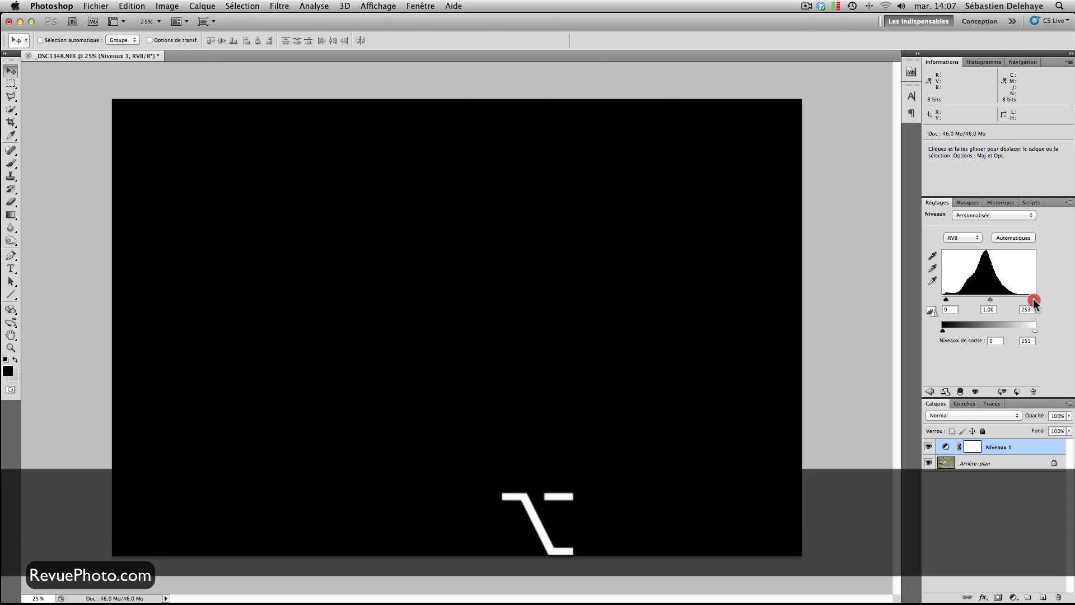
pyautogui.moveTo(1033, 298); pyautogui.dragTo(1021, 300)
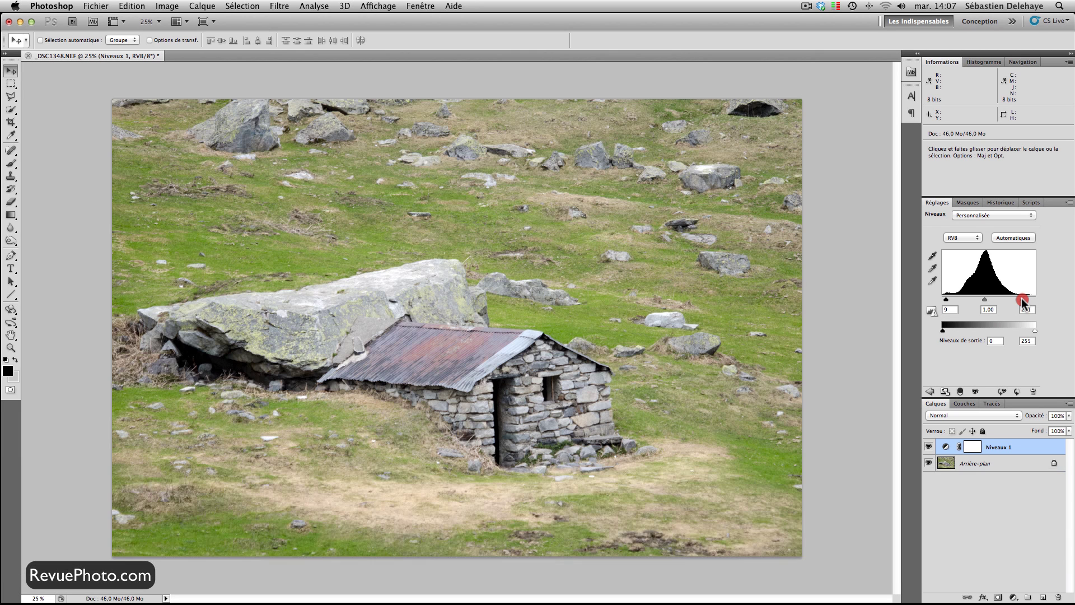
pyautogui.press('alt')
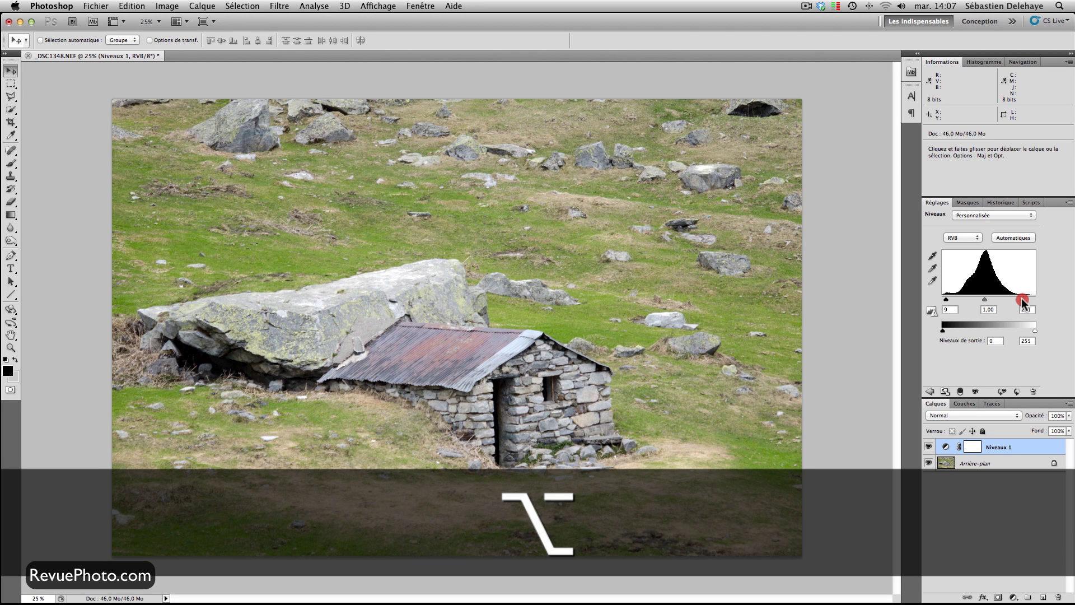
pyautogui.press('alt')
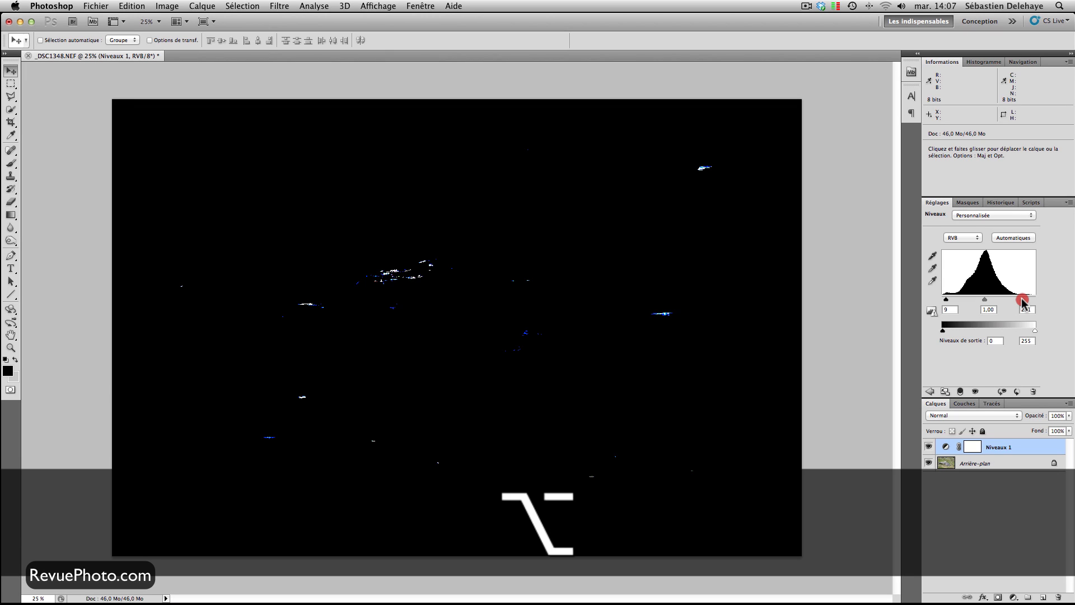
pyautogui.press('alt')
pyautogui.moveTo(1022, 303); pyautogui.dragTo(1020, 301)
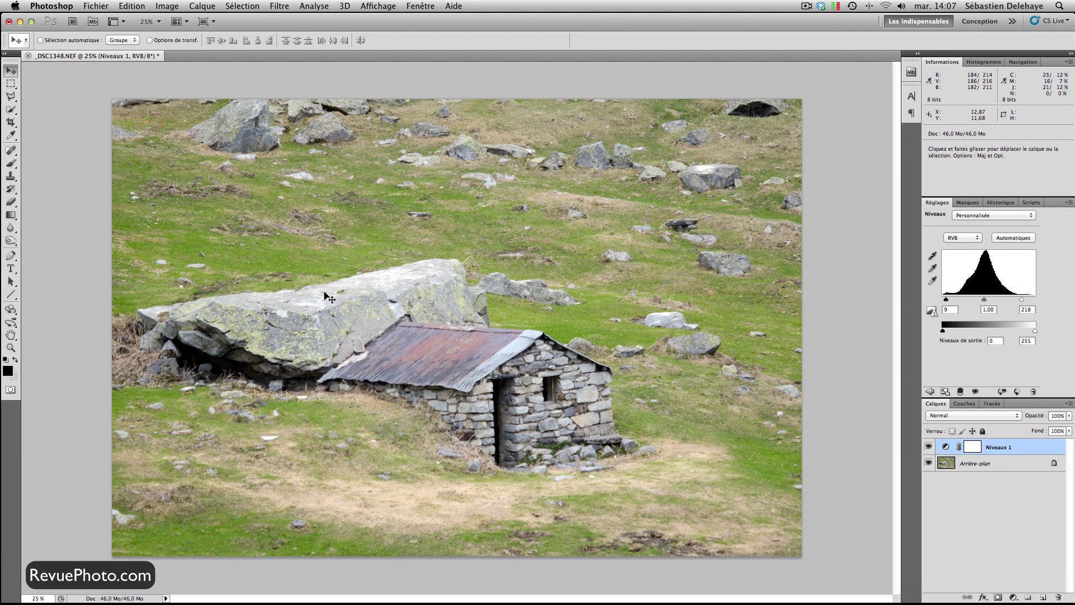
# Toggle the Niveaux 1 layer's visibility repeatedly to compare the photo before and after the Levels adjustment
pyautogui.click(928, 447)
pyautogui.click(928, 447)
pyautogui.click(928, 446)
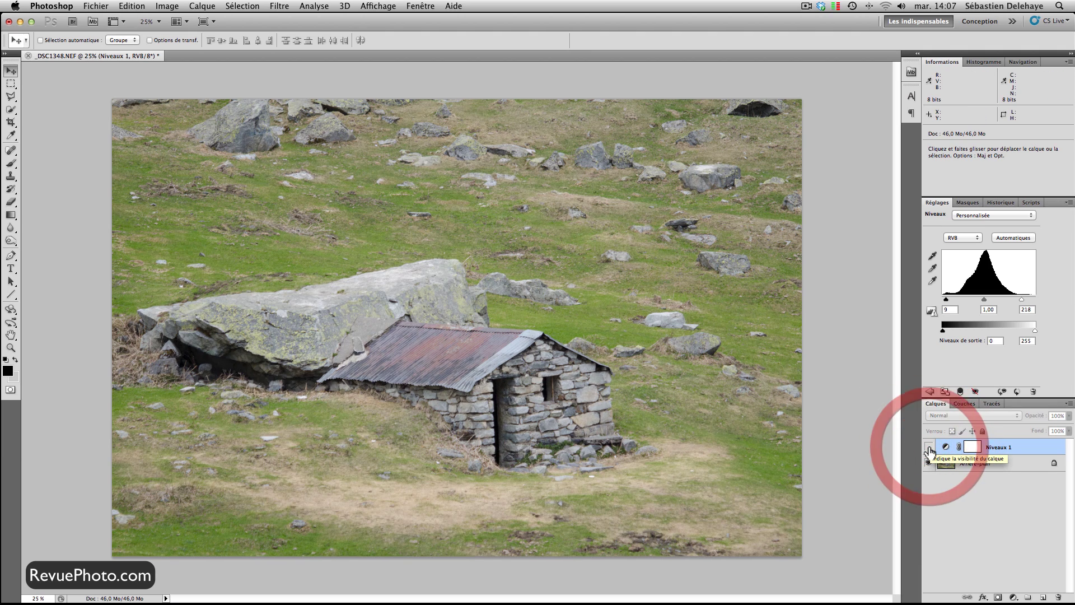
pyautogui.click(929, 448)
pyautogui.click(929, 448)
pyautogui.click(929, 448)
pyautogui.click(929, 447)
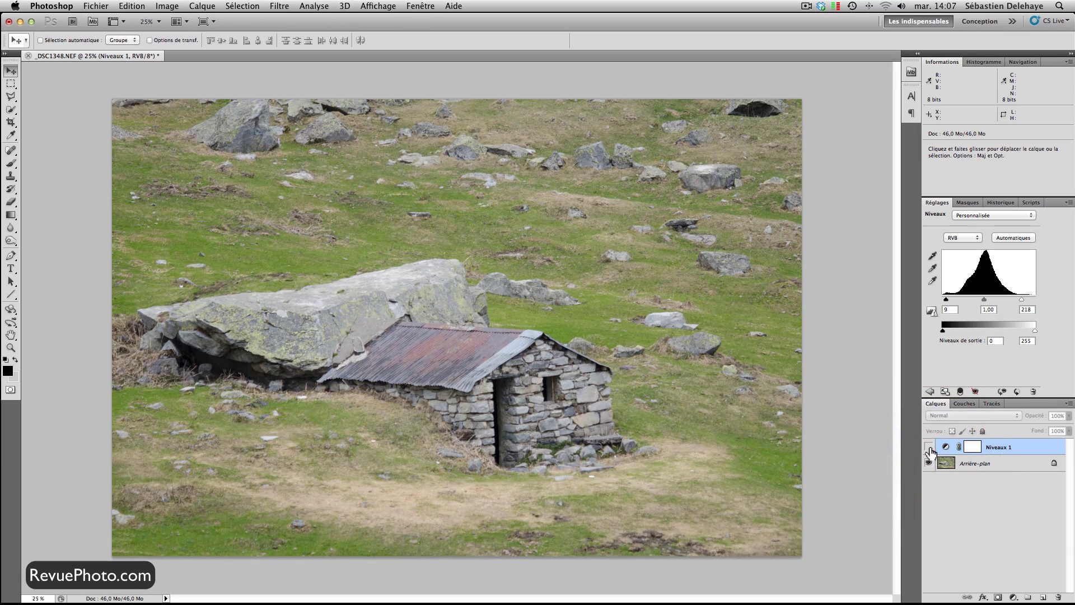
pyautogui.click(929, 448)
pyautogui.click(929, 448)
pyautogui.click(929, 447)
pyautogui.click(929, 447)
pyautogui.click(929, 448)
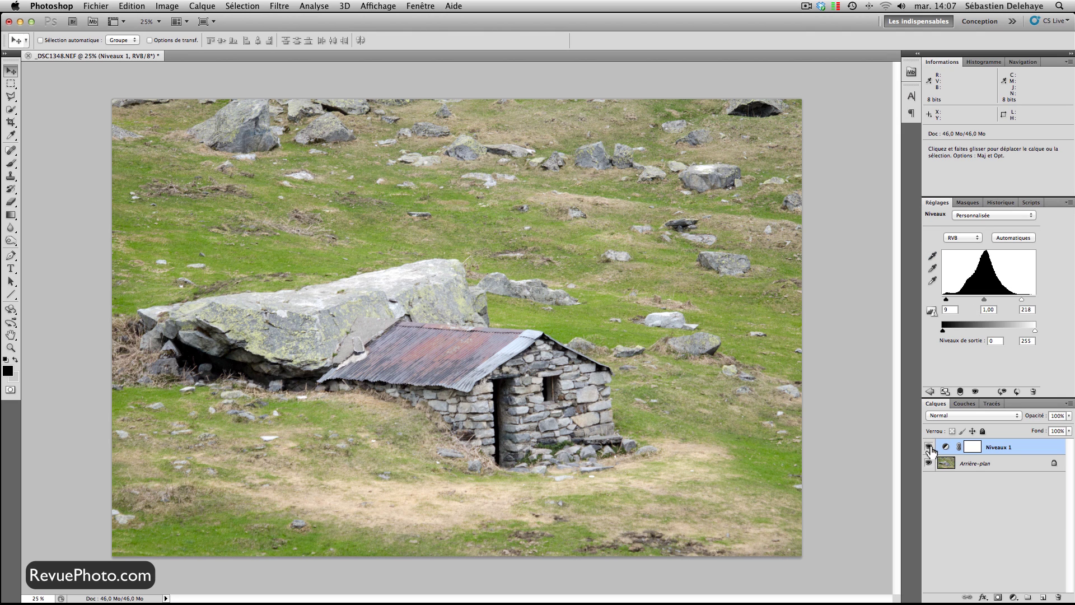
pyautogui.click(929, 448)
pyautogui.click(928, 448)
# Sample the black point in the hut's dark doorway and the white point on the large boulder's bright upper face
pyautogui.click(933, 256)
pyautogui.click(501, 392)
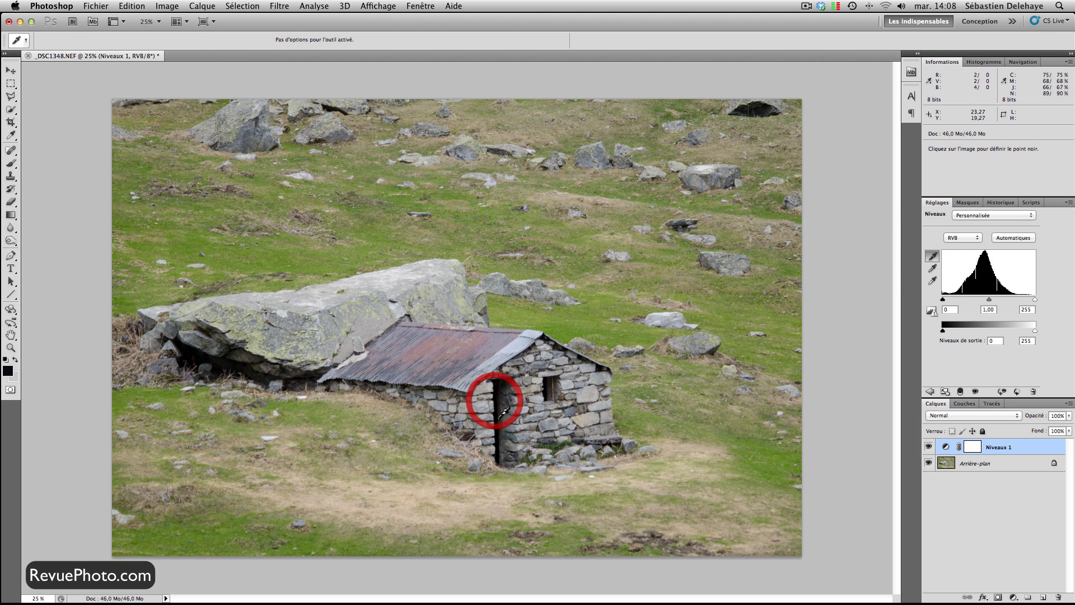
pyautogui.click(932, 281)
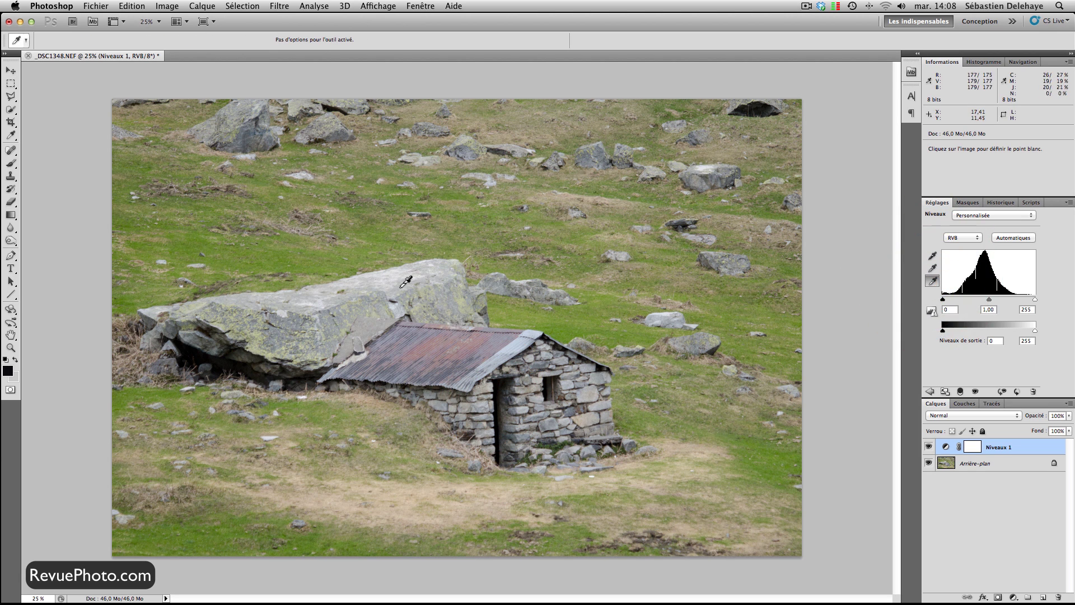
pyautogui.click(390, 272)
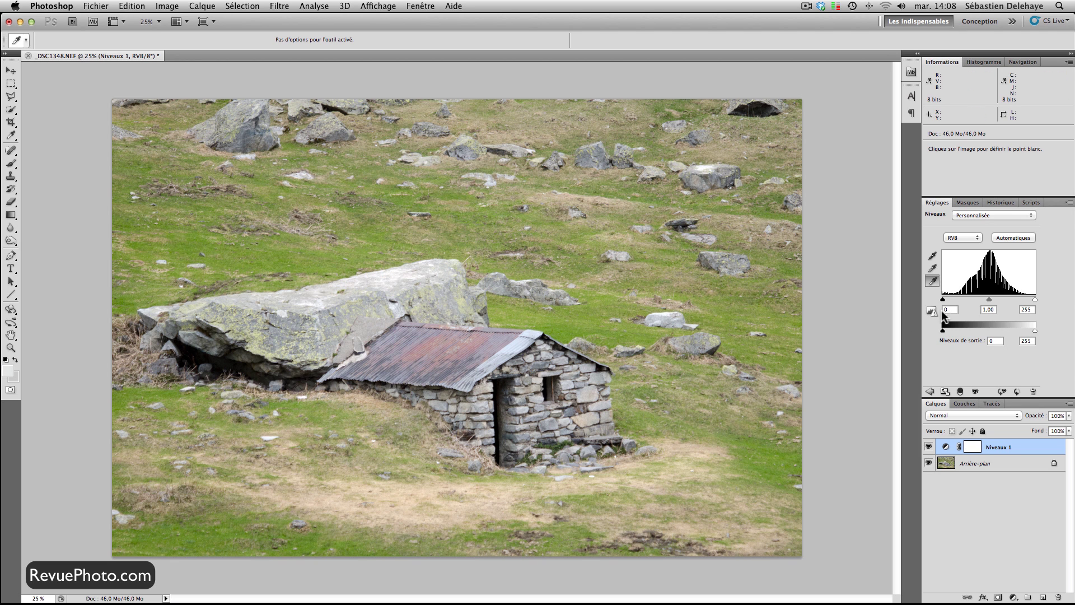